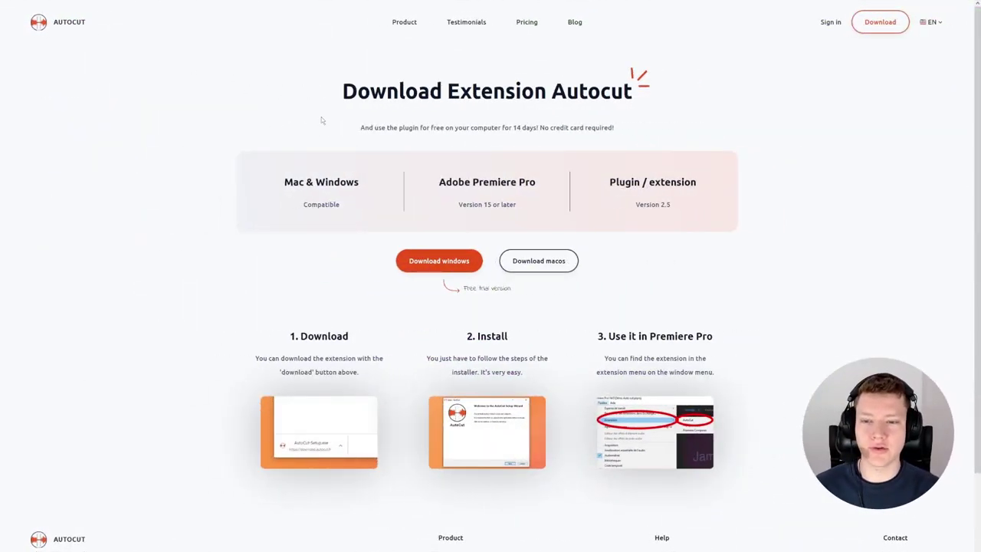
# Highlight the Mac & Windows line, the Adobe Premiere Pro requirement and the Download Extension Autocut heading.
pyautogui.moveTo(277, 182); pyautogui.dragTo(368, 189)
pyautogui.click(371, 188)
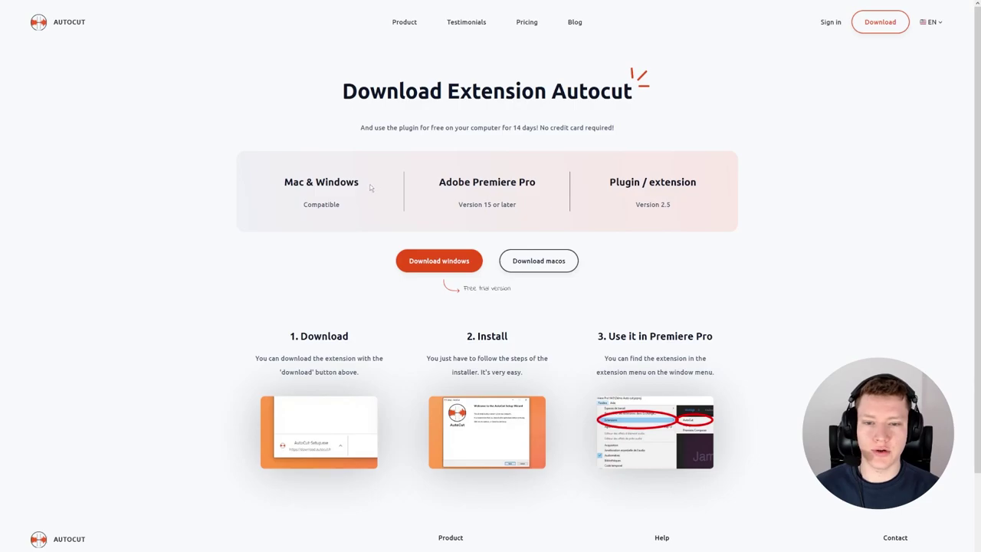
pyautogui.moveTo(434, 184); pyautogui.dragTo(543, 188)
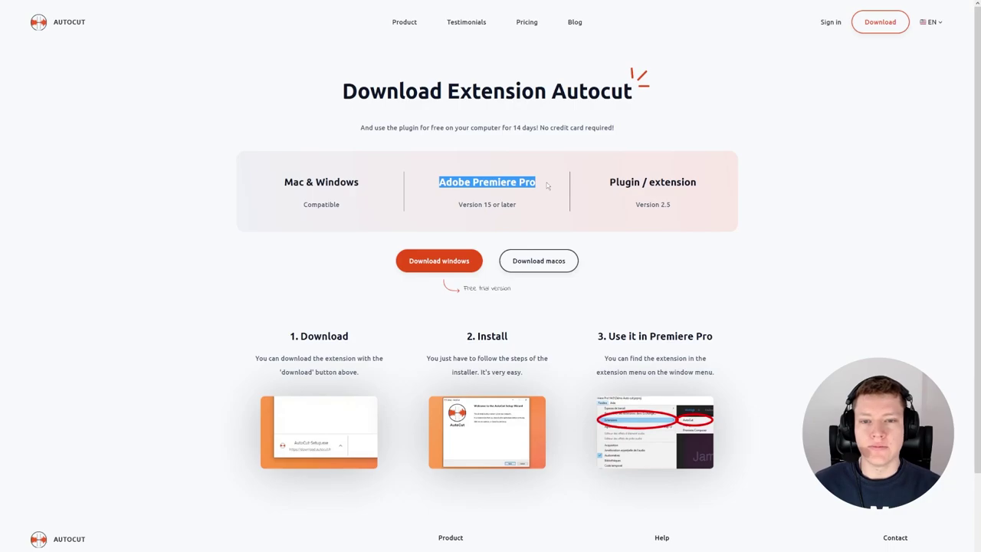
pyautogui.click(545, 188)
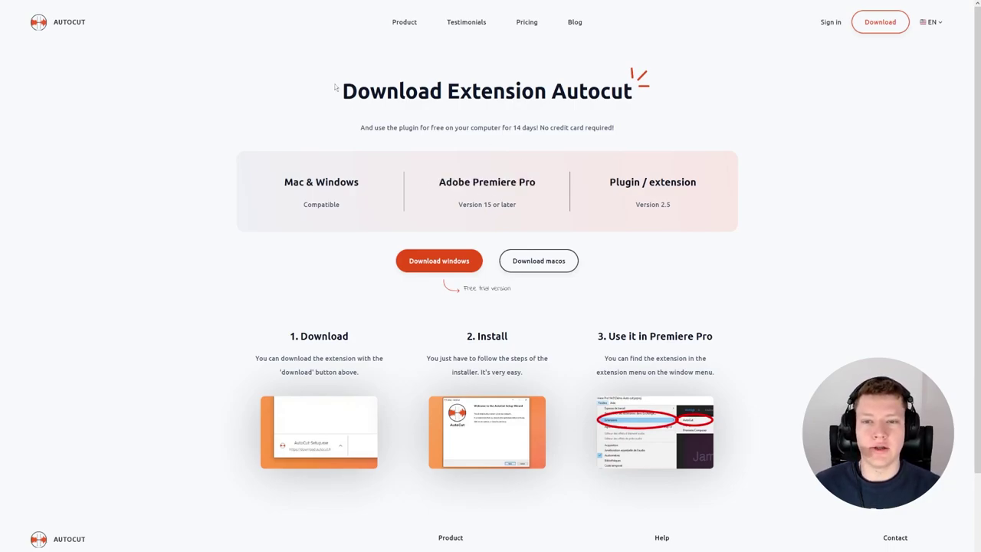
pyautogui.moveTo(341, 91); pyautogui.dragTo(636, 95)
pyautogui.click(676, 100)
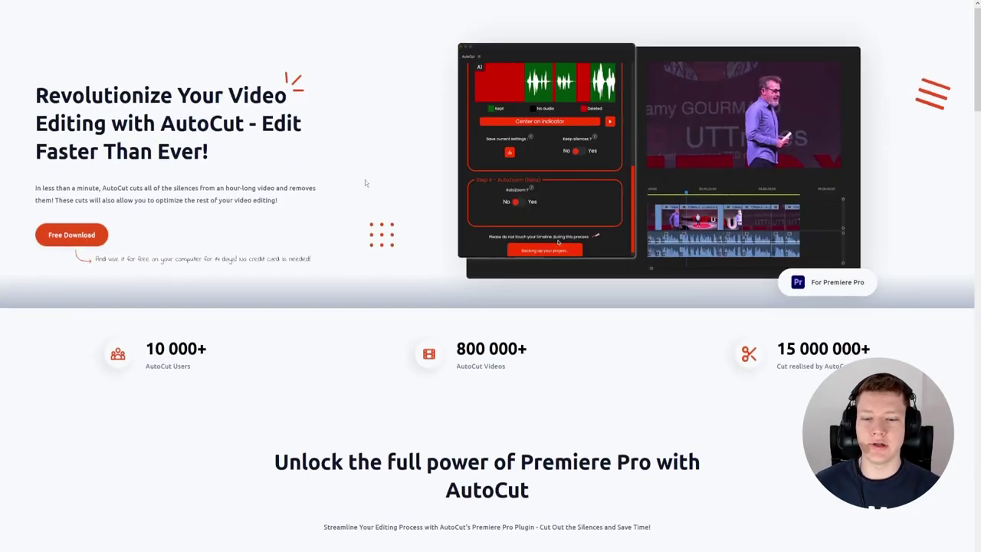
# Scroll the AutoCut homepage down to the Simple, transparent pricing section.
pyautogui.scroll(-3, 365, 179)
pyautogui.scroll(-2, 299, 178)
pyautogui.scroll(-2, 222, 182)
pyautogui.scroll(-2, 213, 180)
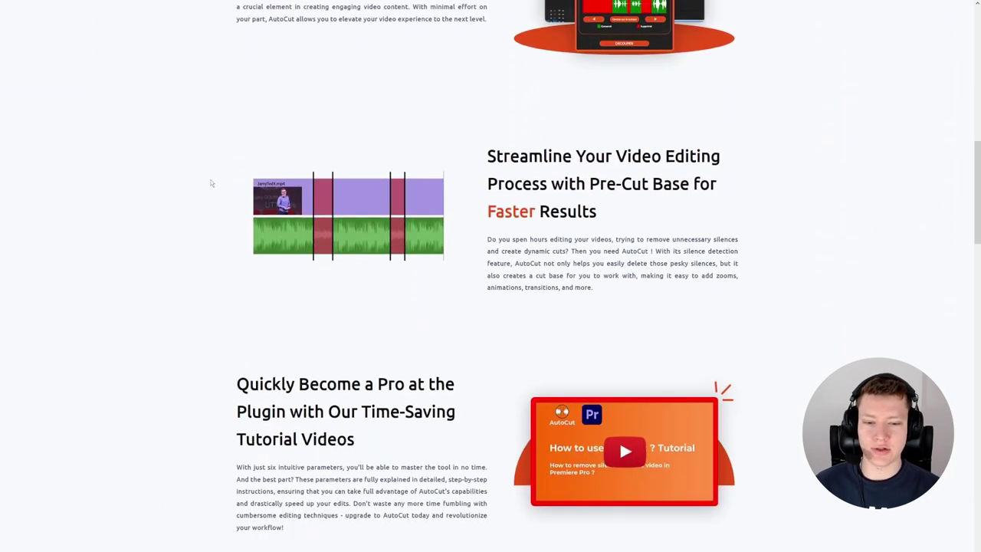
pyautogui.scroll(-3, 211, 180)
pyautogui.scroll(-1, 210, 180)
pyautogui.scroll(-4, 209, 180)
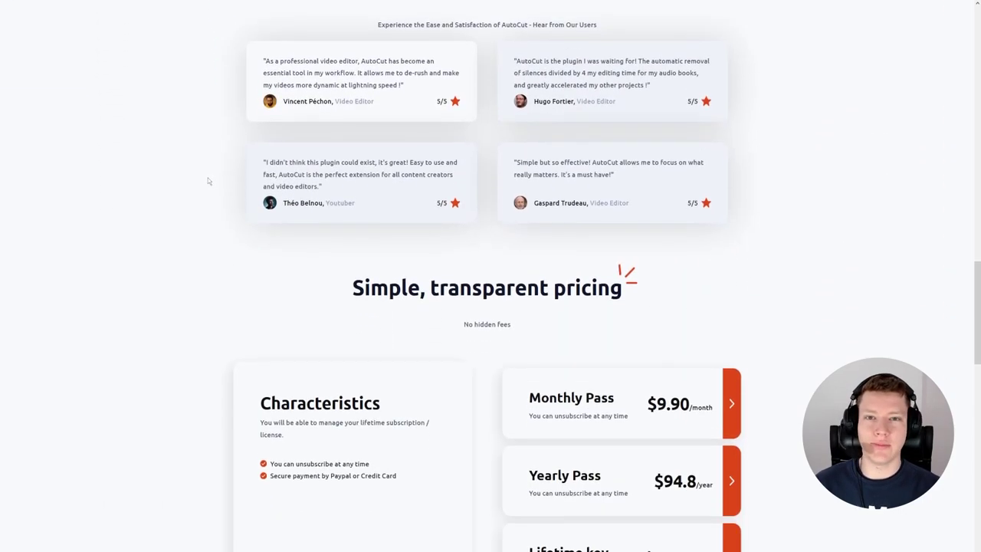
pyautogui.scroll(-2, 208, 180)
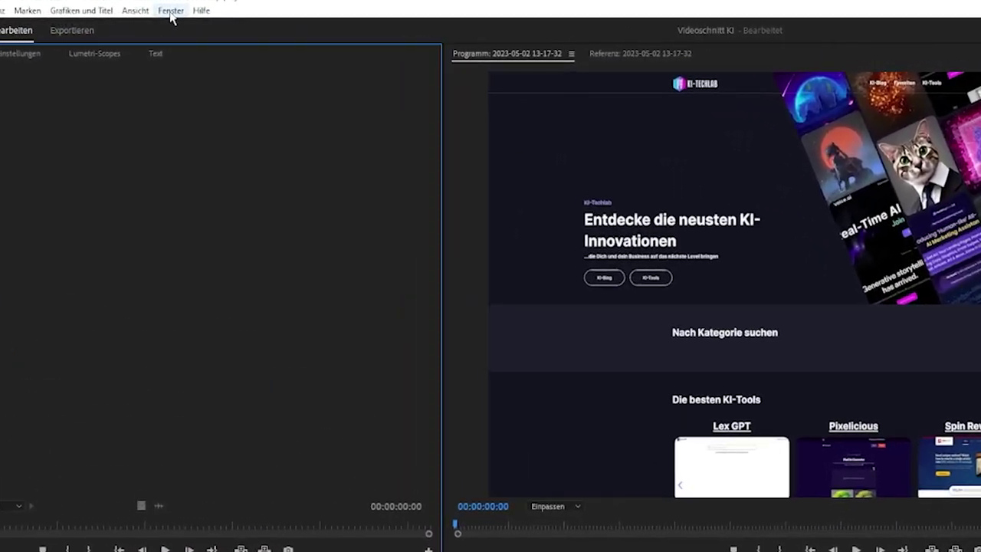
# Open the AutoCut extension from Fenster > Erweiterungen > AutoCut.
pyautogui.click(171, 12)
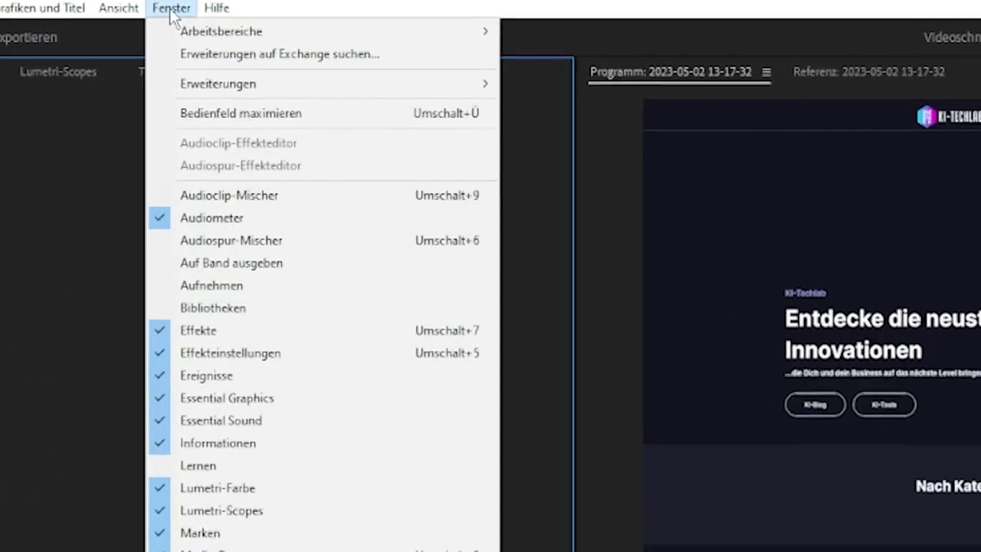
pyautogui.moveTo(263, 86)
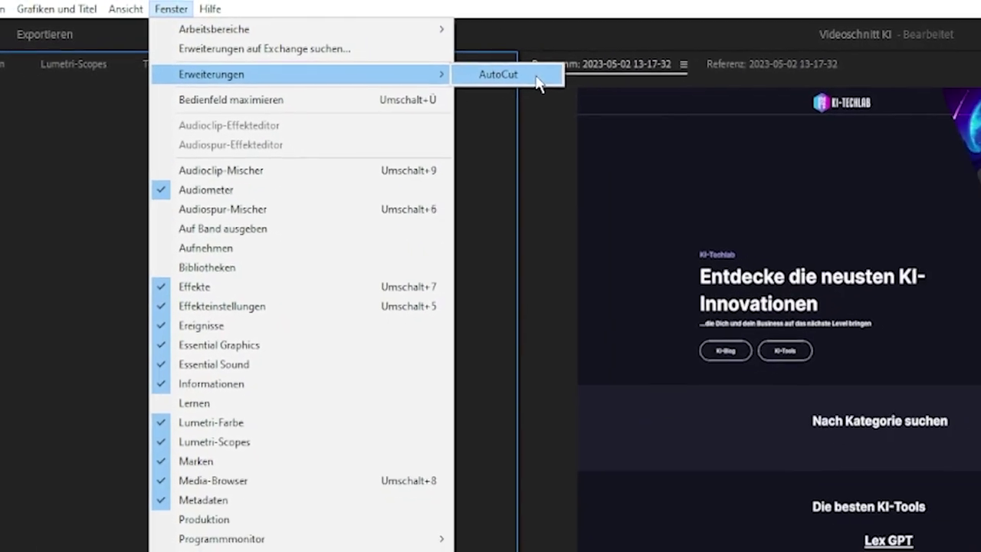
pyautogui.click(537, 77)
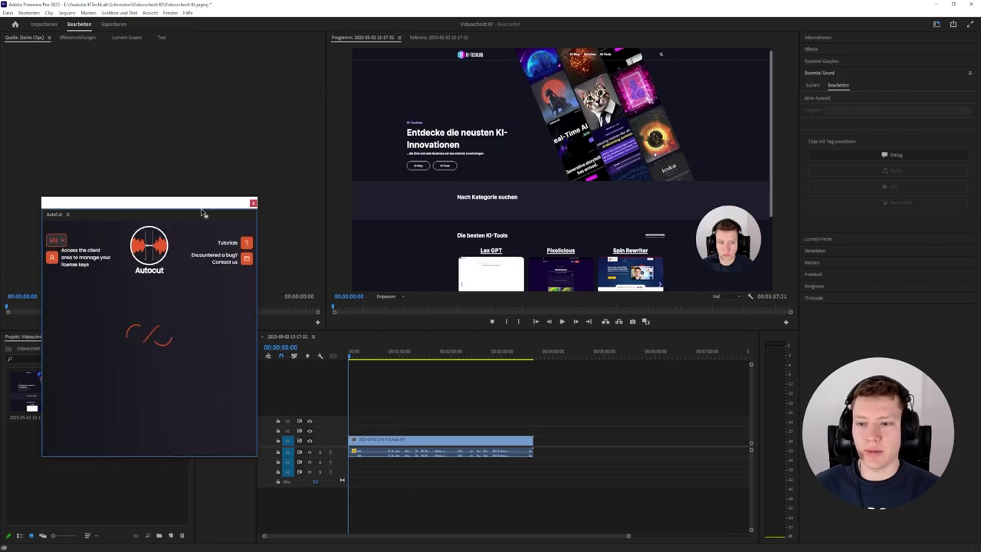
# Move the floating AutoCut panel to the top-left corner of the screen.
pyautogui.moveTo(203, 209)
pyautogui.mouseDown()
pyautogui.moveTo(227, 74)
pyautogui.moveTo(142, 27)
pyautogui.mouseUp()
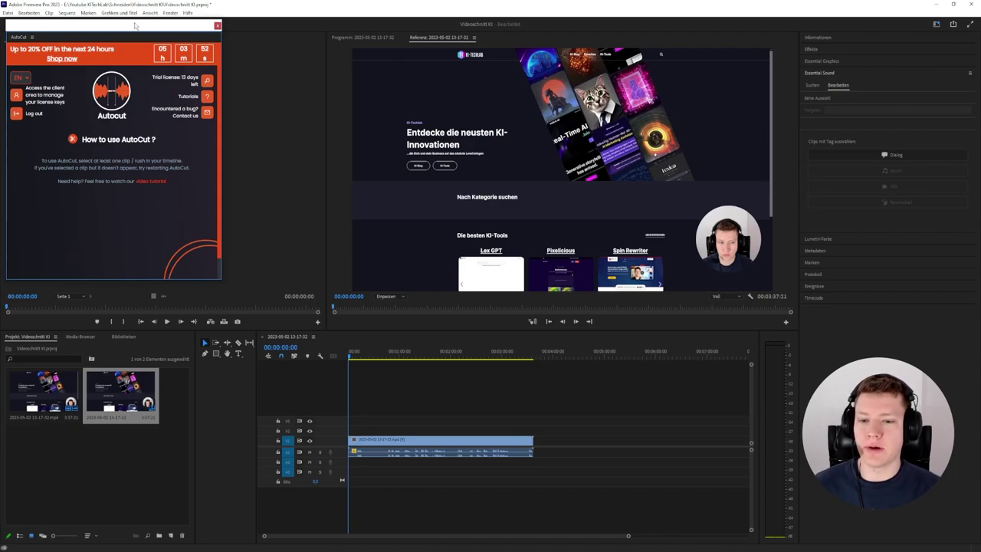
pyautogui.moveTo(133, 26)
pyautogui.mouseDown()
pyautogui.moveTo(170, 39)
pyautogui.moveTo(130, 26)
pyautogui.moveTo(232, 34)
pyautogui.mouseUp()
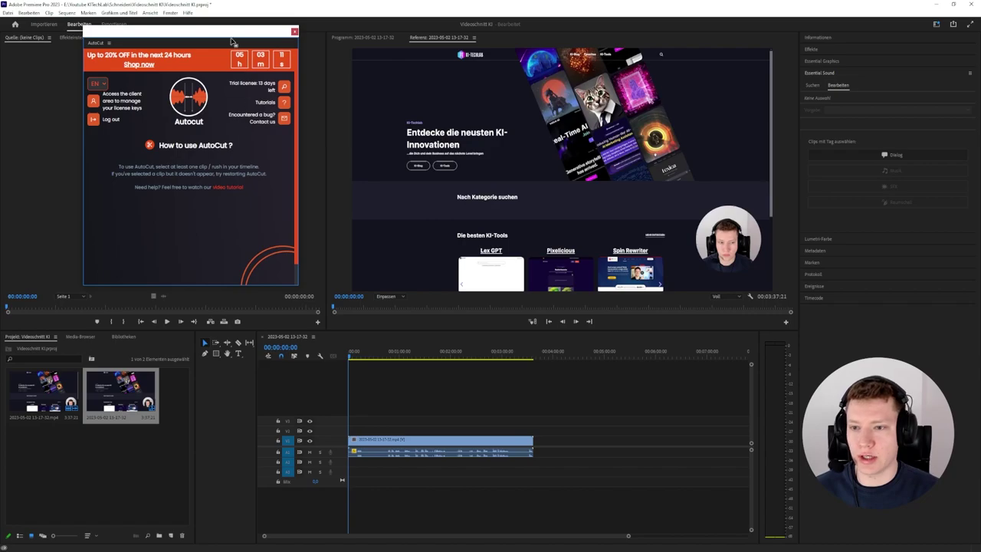
pyautogui.moveTo(227, 33); pyautogui.dragTo(148, 29)
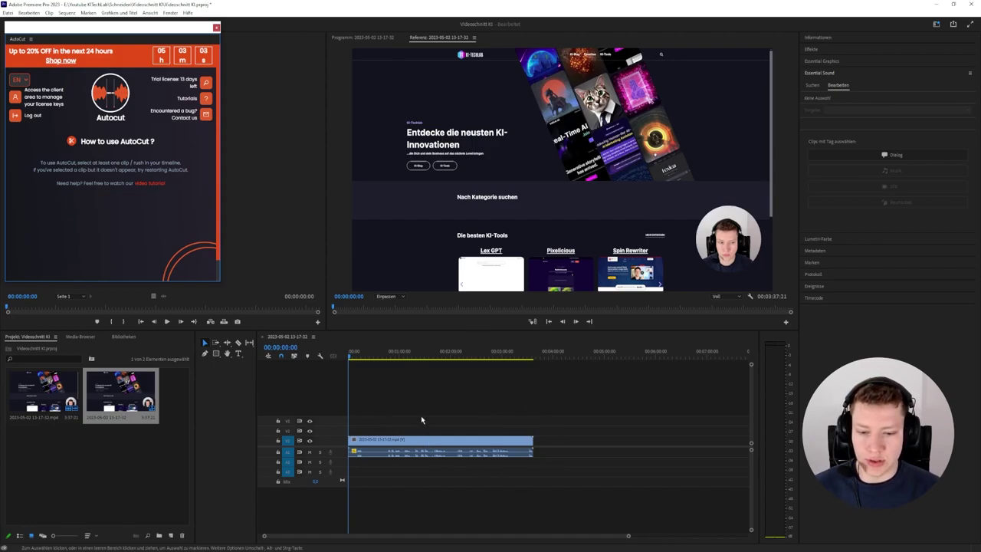
# Marquee-select the timeline clip, center the AutoCut panel and focus the 0,3-second silence field.
pyautogui.moveTo(547, 476); pyautogui.dragTo(396, 430)
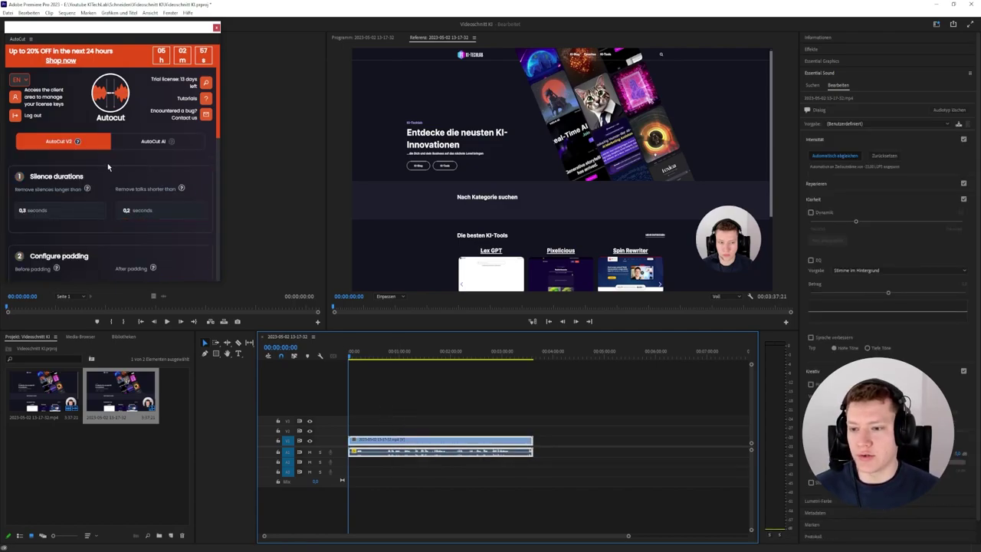
pyautogui.moveTo(152, 28); pyautogui.dragTo(524, 92)
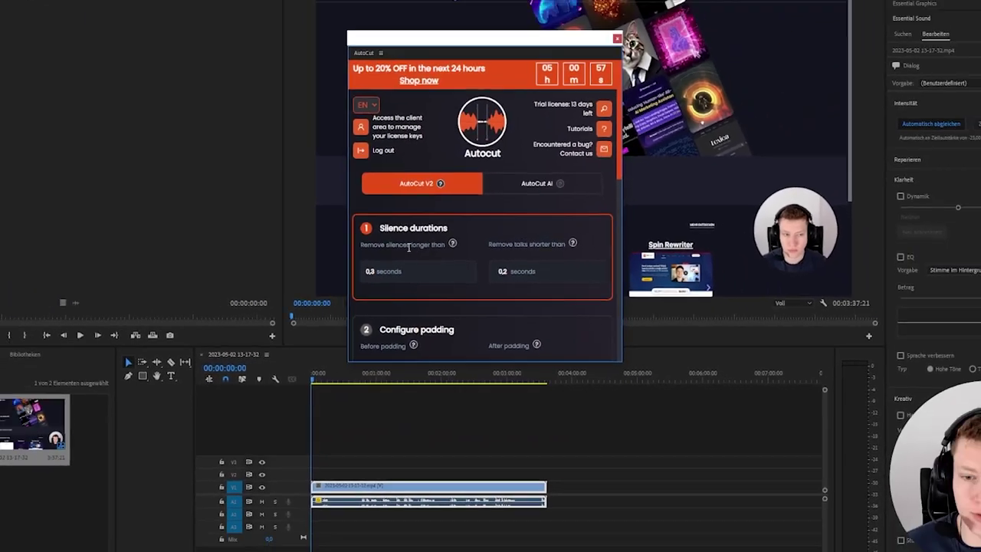
pyautogui.click(401, 273)
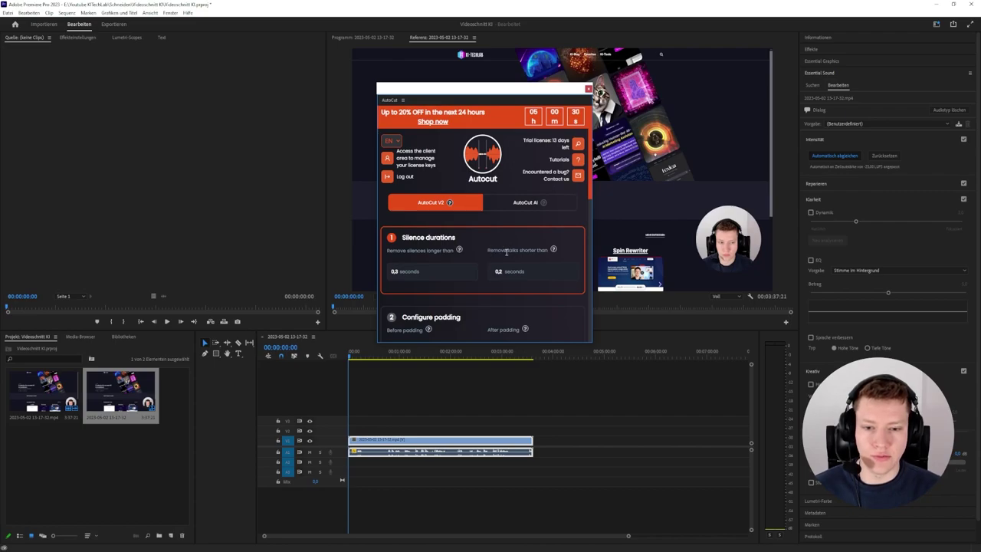
# Focus the 0,2-second minimum talk field and scroll to the -35 dB noise level section.
pyautogui.click(499, 271)
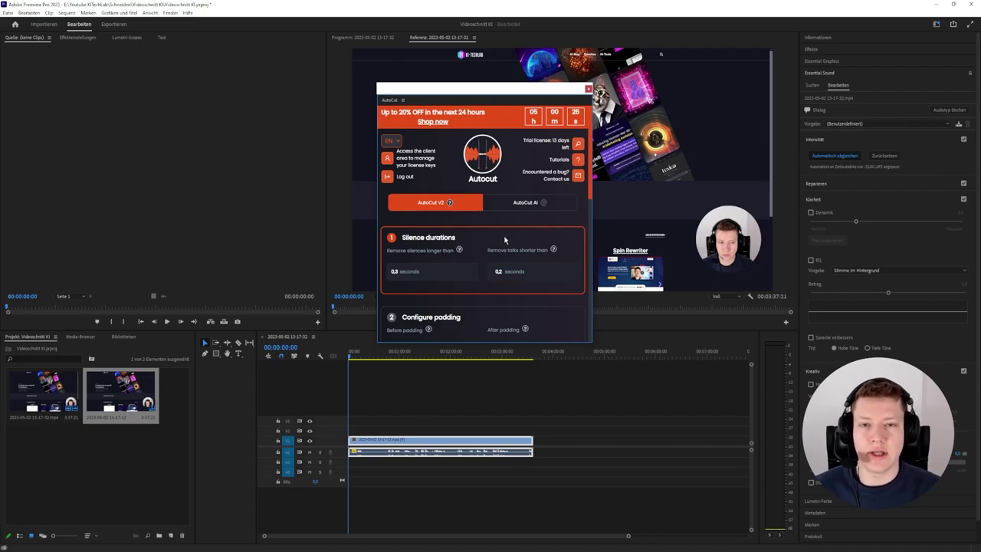
pyautogui.scroll(-1, 505, 222)
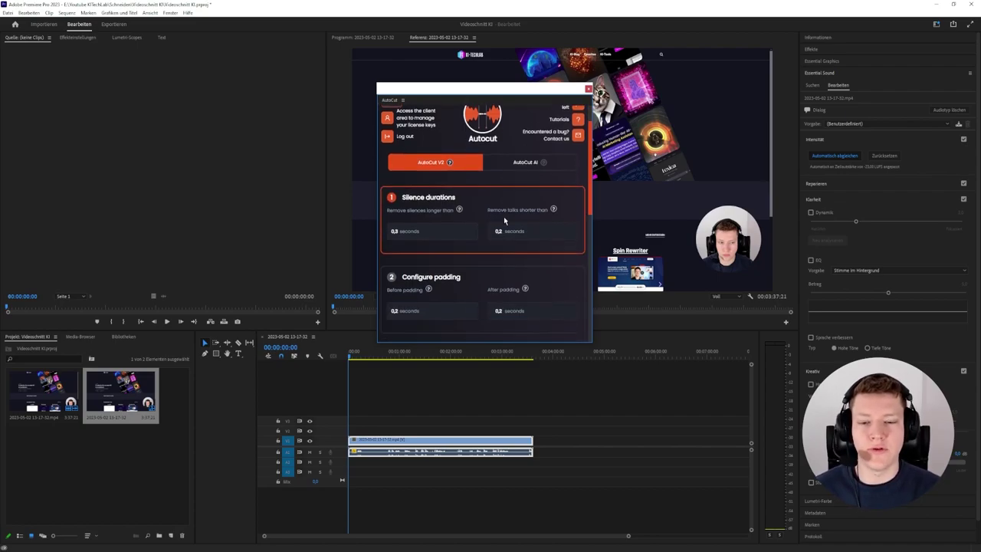
pyautogui.scroll(-2, 504, 216)
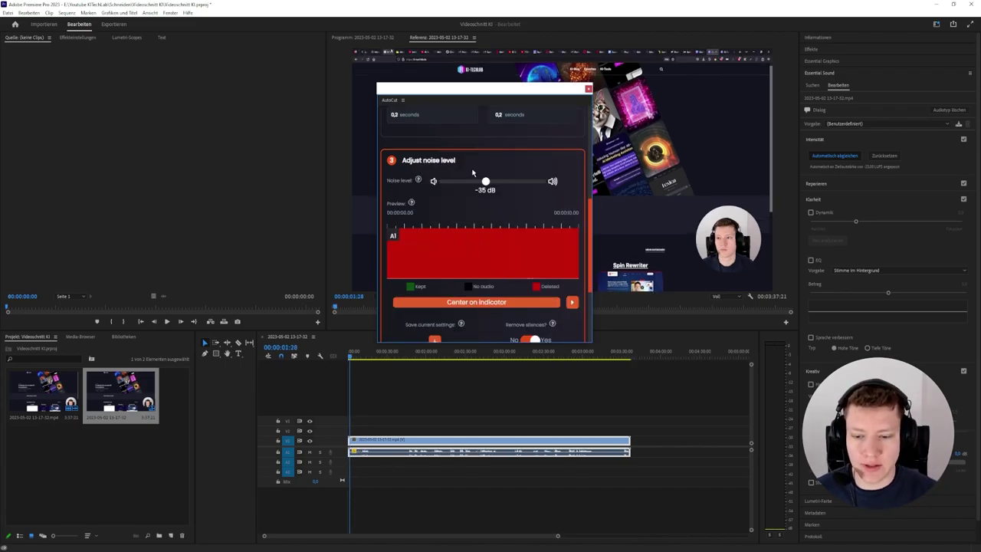
# Move the playhead to 00:00:13:32 and center AutoCut's -35 dB noise preview on it.
pyautogui.click(350, 357)
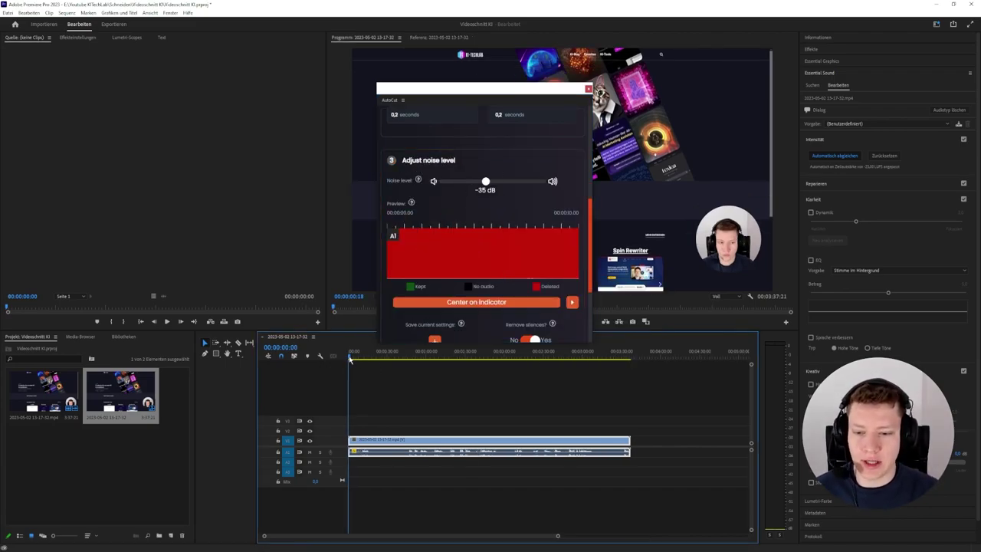
pyautogui.moveTo(349, 360); pyautogui.dragTo(366, 362)
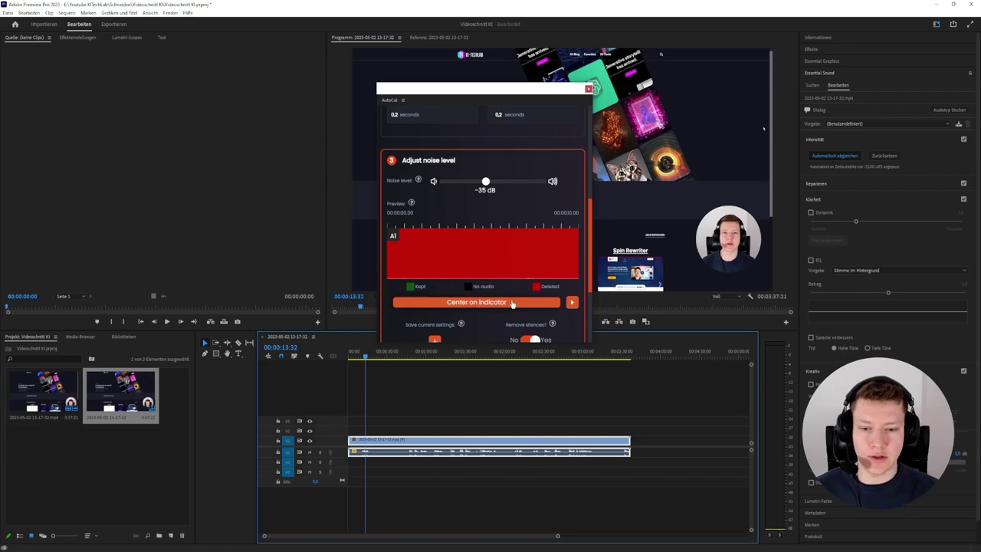
pyautogui.click(476, 302)
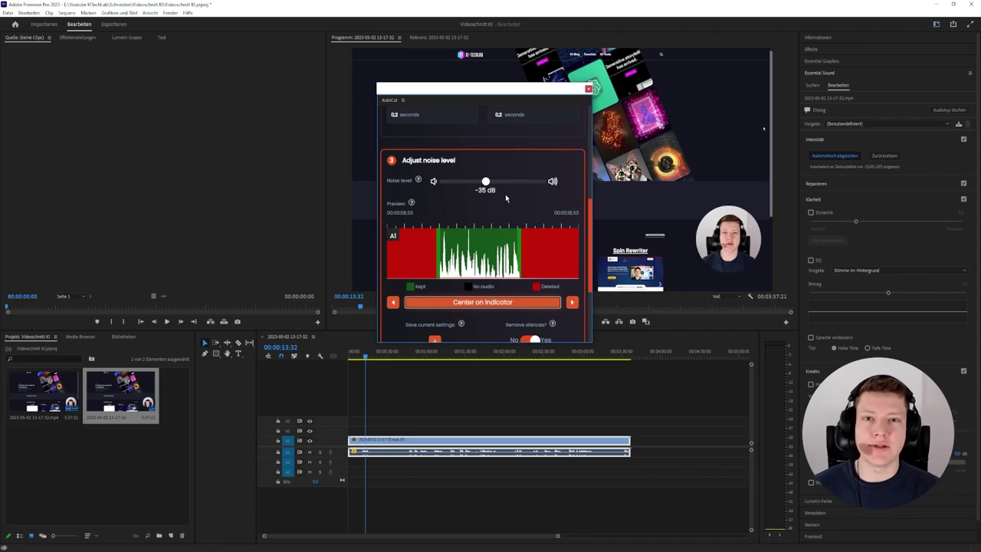
# Scroll the AutoCut panel past Remove silences to AutoZoom (Beta) and the CUT button.
pyautogui.scroll(-2, 515, 207)
pyautogui.scroll(-1, 514, 207)
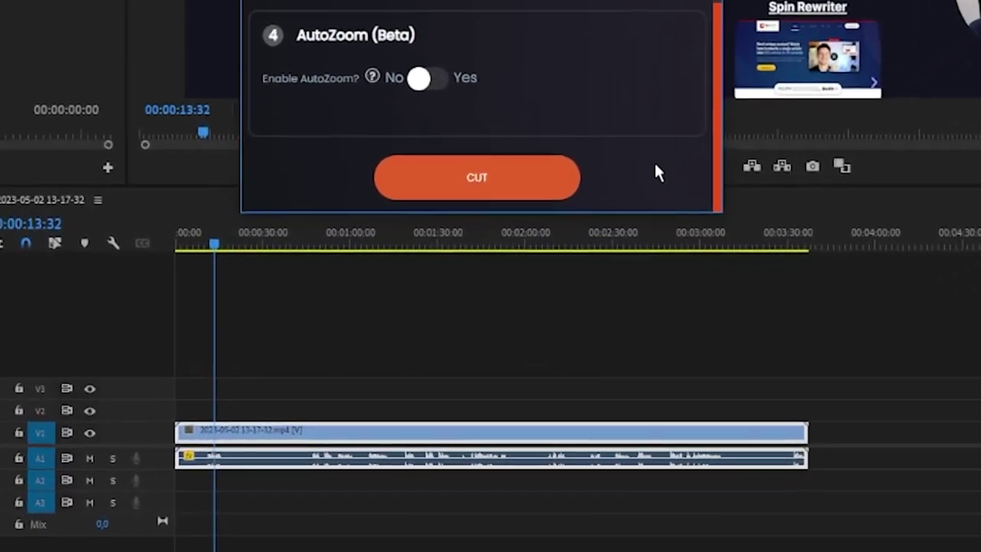
# Run AutoCut to remove the clip's silences and play back the cut sequence.
pyautogui.click(533, 169)
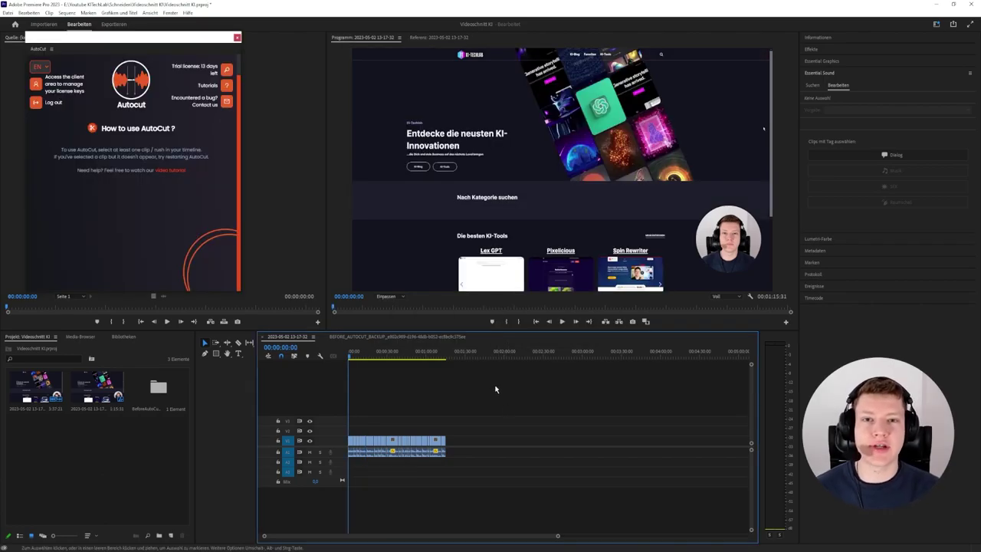
pyautogui.press('space')
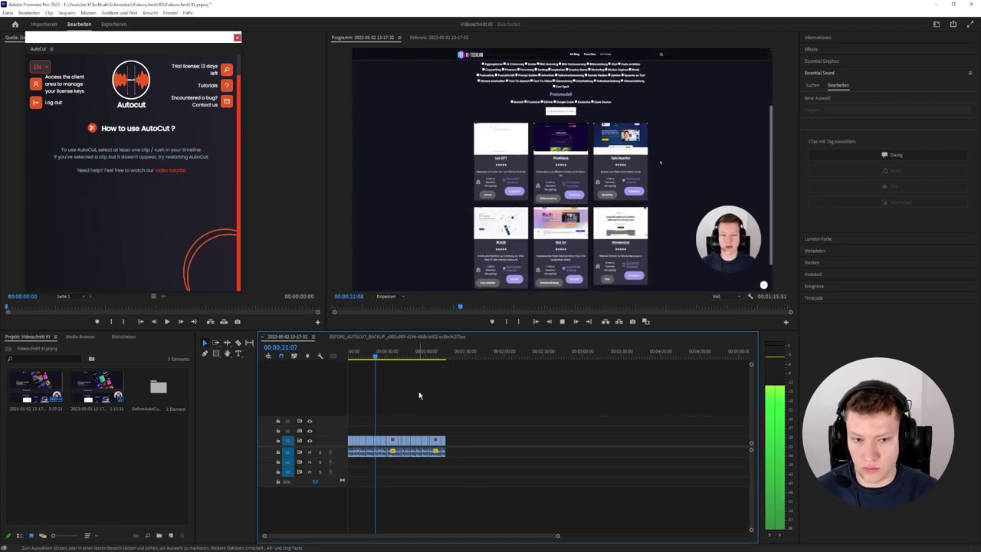
pyautogui.press('space')
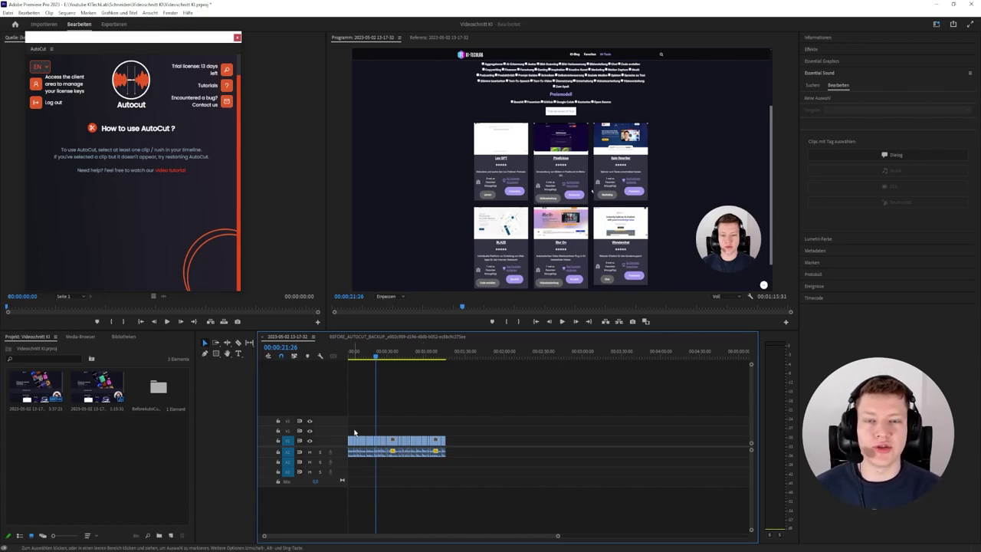
# Select the trimmed clip, about 1:05 long, and play the sequence again.
pyautogui.click(357, 441)
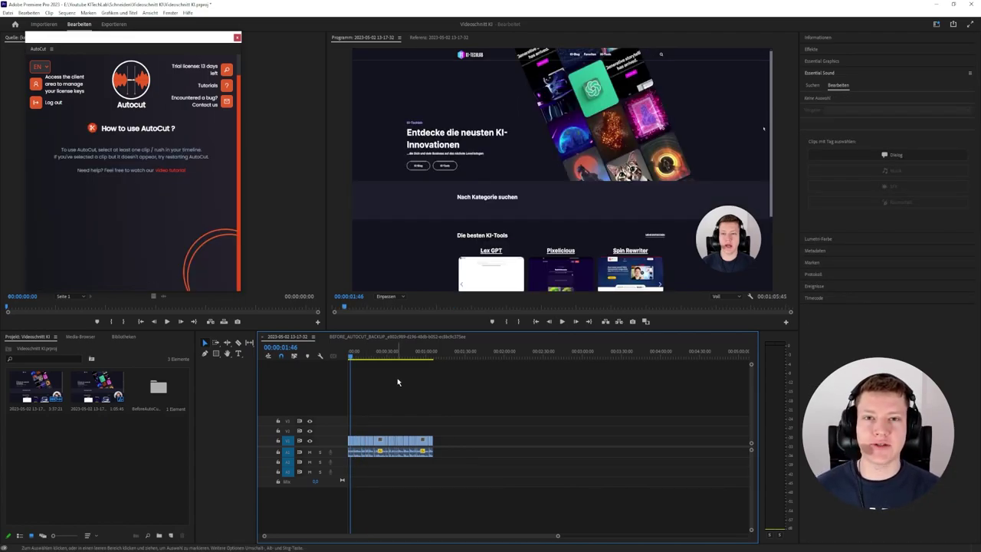
pyautogui.press('space')
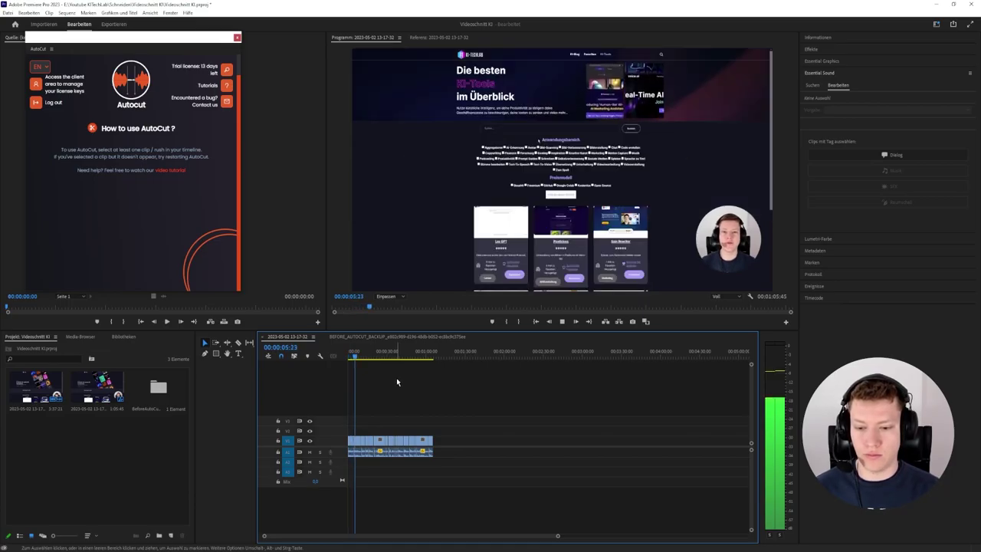
pyautogui.press('space')
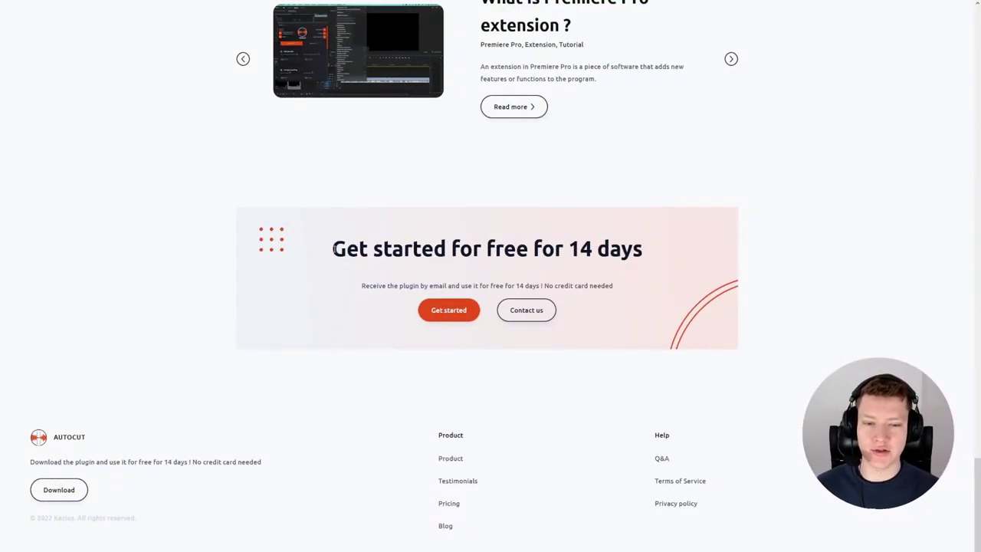
# Highlight the free trial heading, then scroll up to the Monthly, Yearly and Lifetime plans.
pyautogui.moveTo(333, 248); pyautogui.dragTo(647, 275)
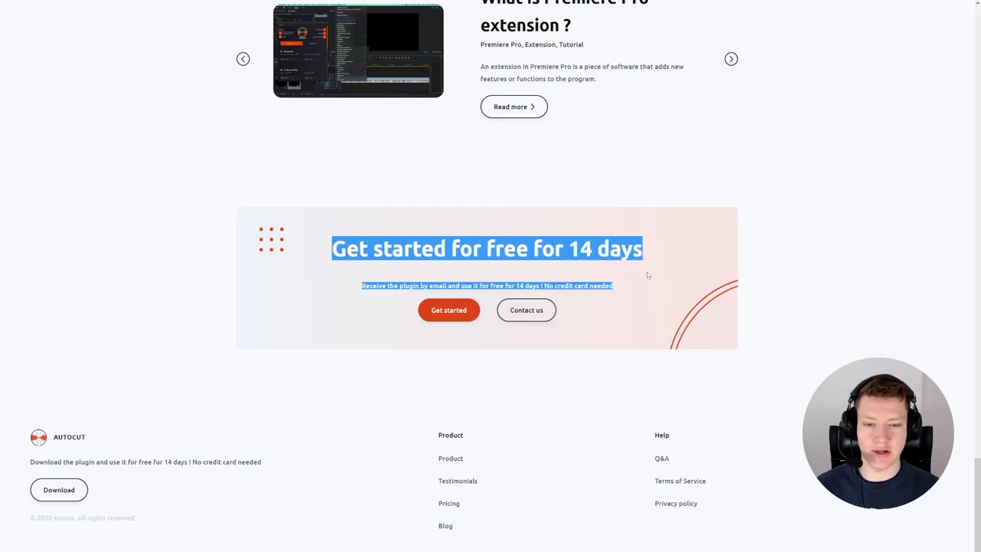
pyautogui.click(818, 241)
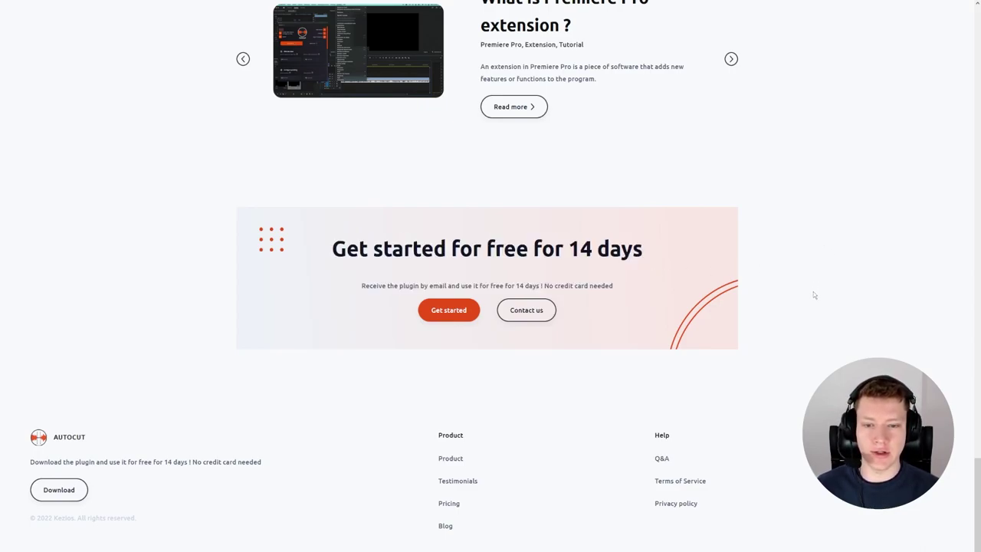
pyautogui.scroll(2, 814, 294)
pyautogui.scroll(3, 814, 294)
pyautogui.scroll(3, 814, 294)
pyautogui.scroll(2, 813, 292)
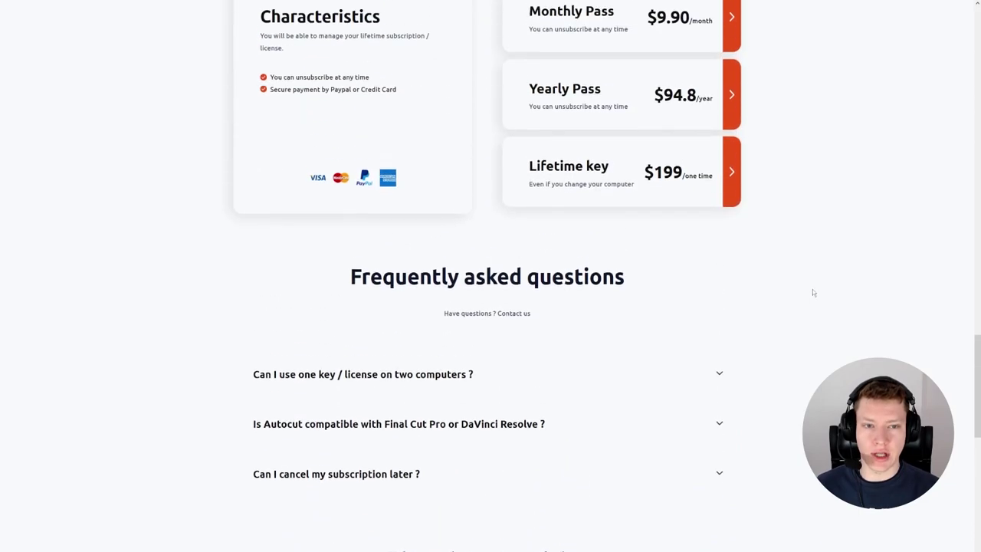
pyautogui.scroll(2, 813, 292)
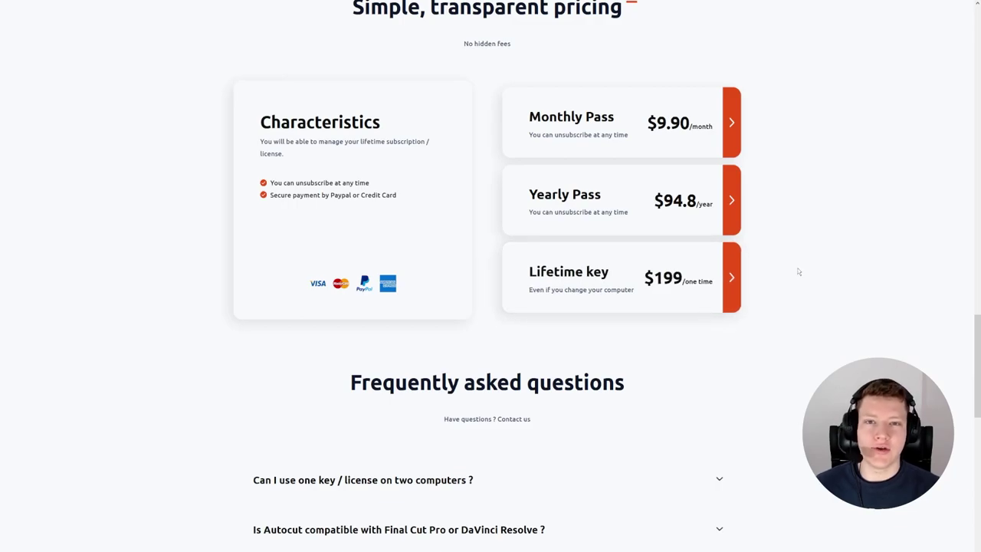
# Return to the free 14-day trial banner and highlight its no-credit-card subtitle.
pyautogui.scroll(-3, 799, 271)
pyautogui.scroll(-3, 798, 268)
pyautogui.scroll(-4, 796, 261)
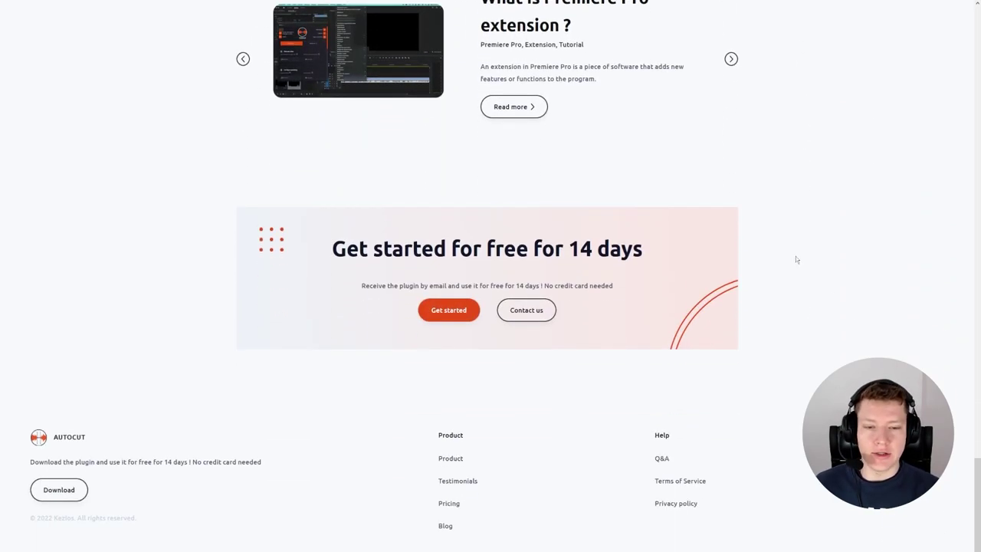
pyautogui.moveTo(569, 248); pyautogui.dragTo(645, 256)
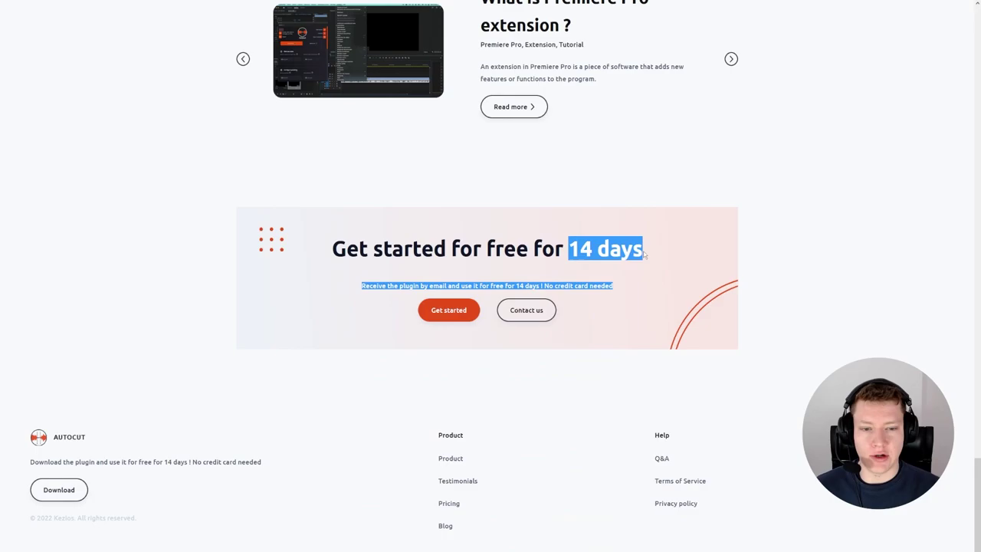
pyautogui.click(801, 244)
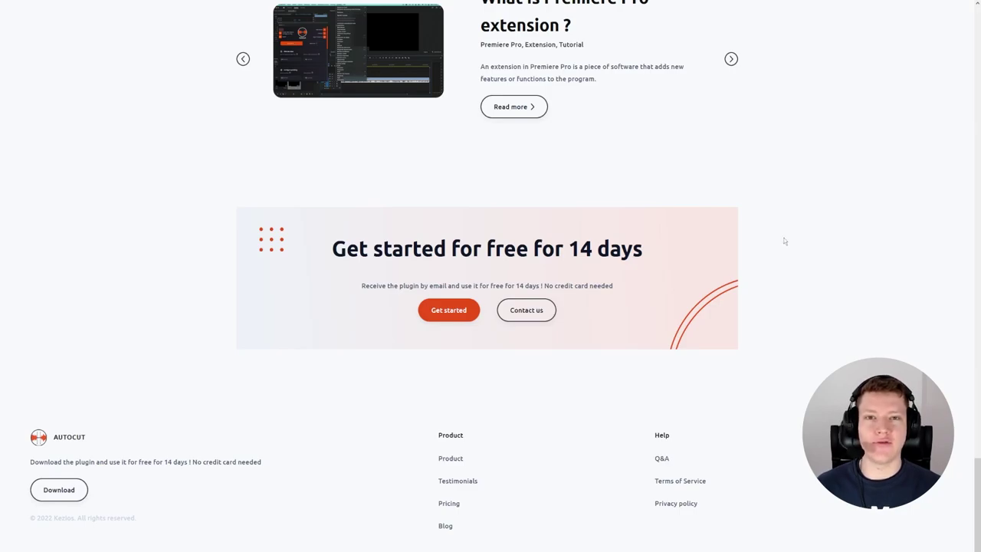
pyautogui.moveTo(644, 254); pyautogui.dragTo(331, 255)
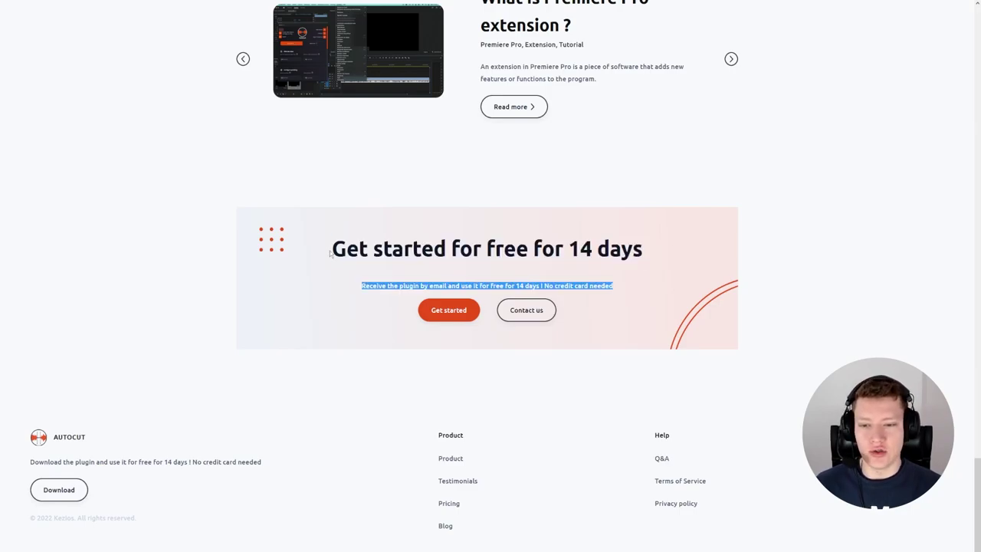
pyautogui.click(790, 255)
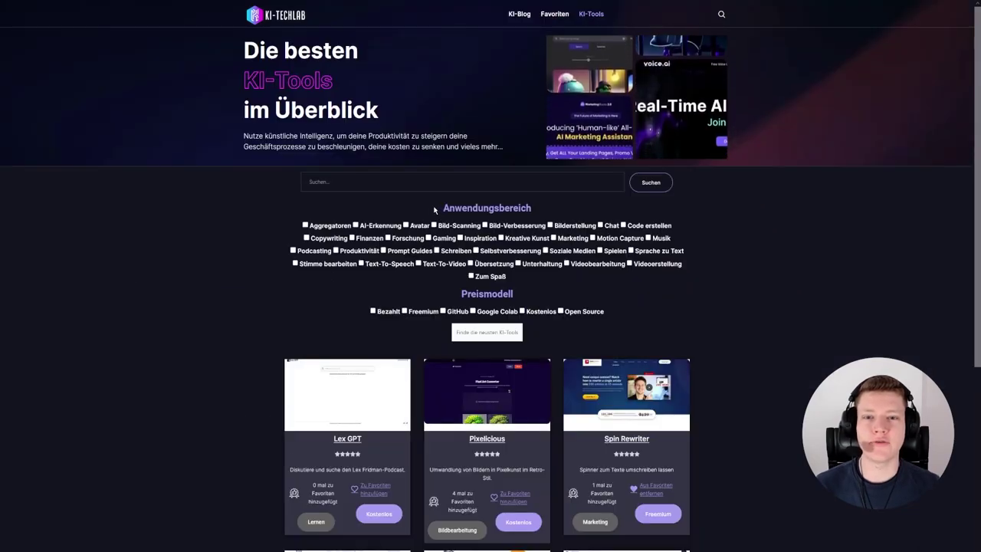
# Highlight the Anwendungsbereich heading, then open Pixelicious and highlight its description.
pyautogui.moveTo(444, 208); pyautogui.dragTo(542, 207)
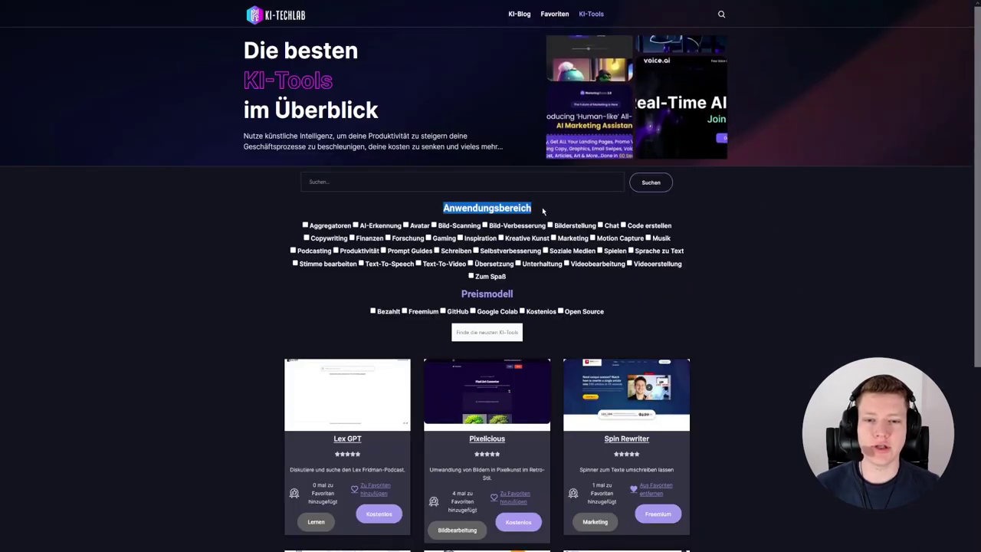
pyautogui.click(741, 232)
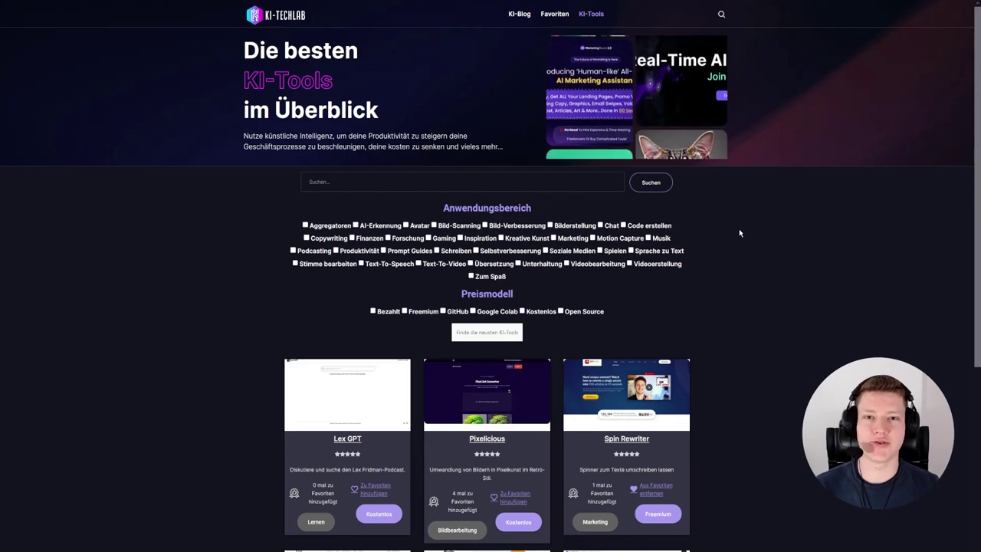
pyautogui.click(443, 396)
pyautogui.moveTo(330, 258)
pyautogui.mouseDown()
pyautogui.moveTo(360, 266)
pyautogui.moveTo(507, 458)
pyautogui.mouseUp()
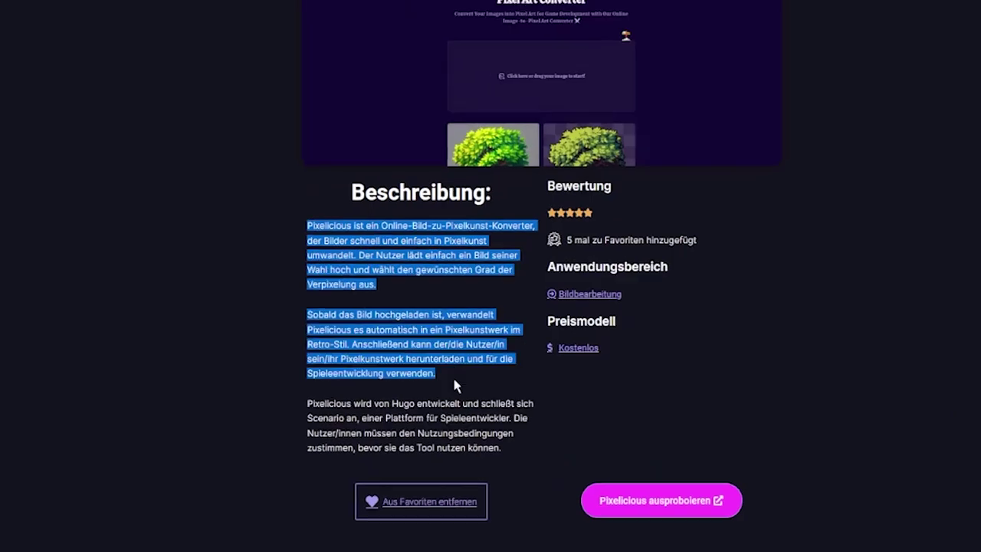
pyautogui.click(668, 460)
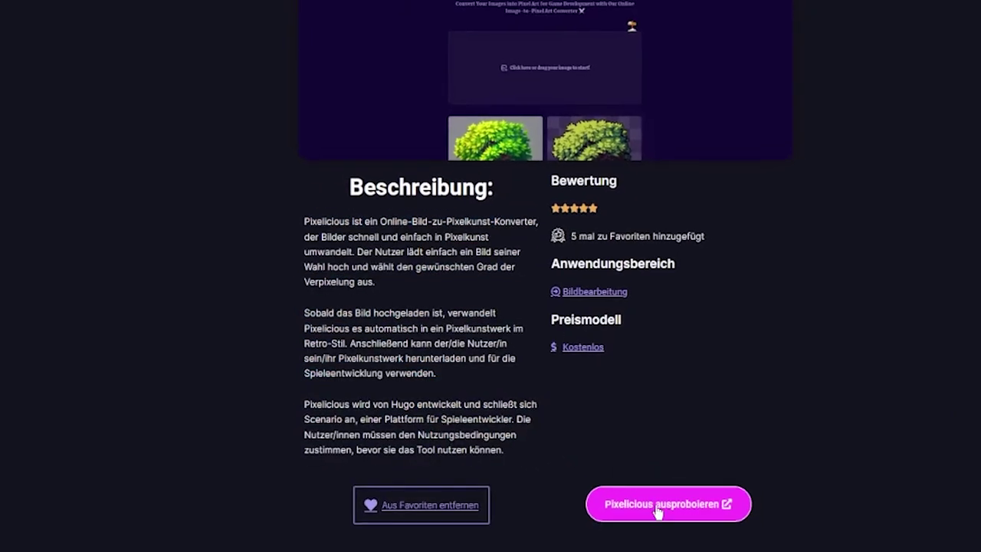
# Try Pixelicious, add it to the favourites and go to the favourites page.
pyautogui.click(661, 511)
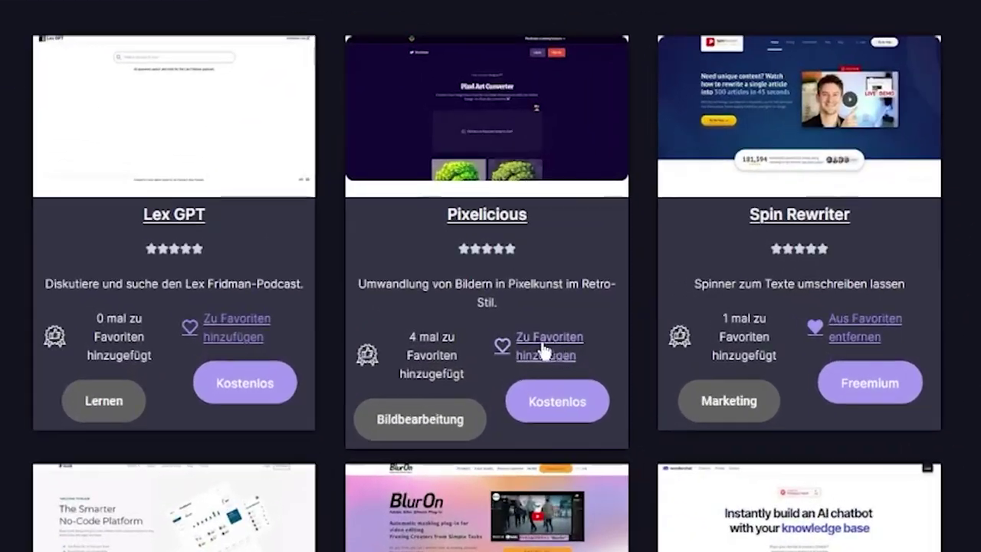
pyautogui.click(551, 351)
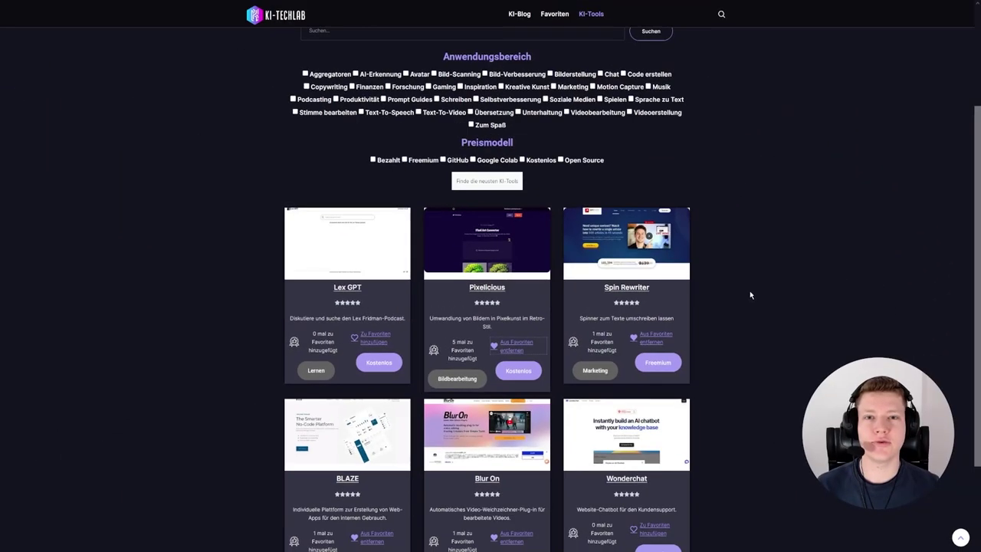
pyautogui.click(551, 15)
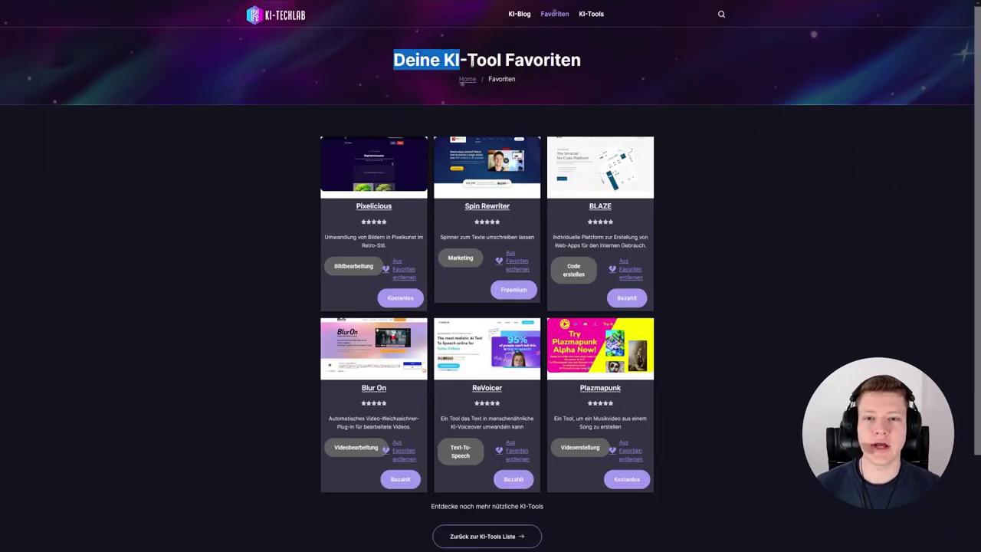
# Highlight the 'Deine KI-Tool Favoriten' heading, then the 'Der KI-Blog' heading on the blog page.
pyautogui.moveTo(460, 62); pyautogui.dragTo(595, 65)
pyautogui.click(695, 195)
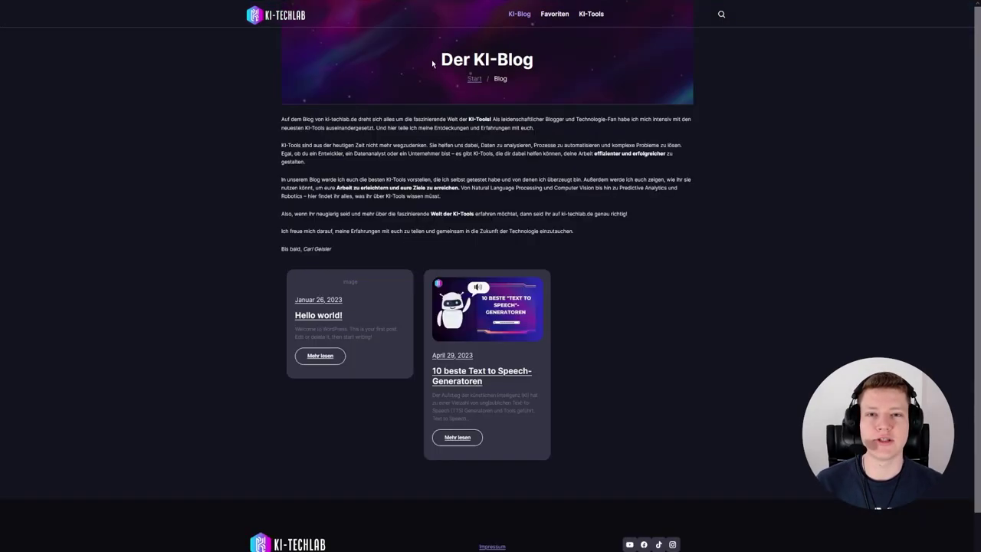
pyautogui.moveTo(441, 60); pyautogui.dragTo(534, 61)
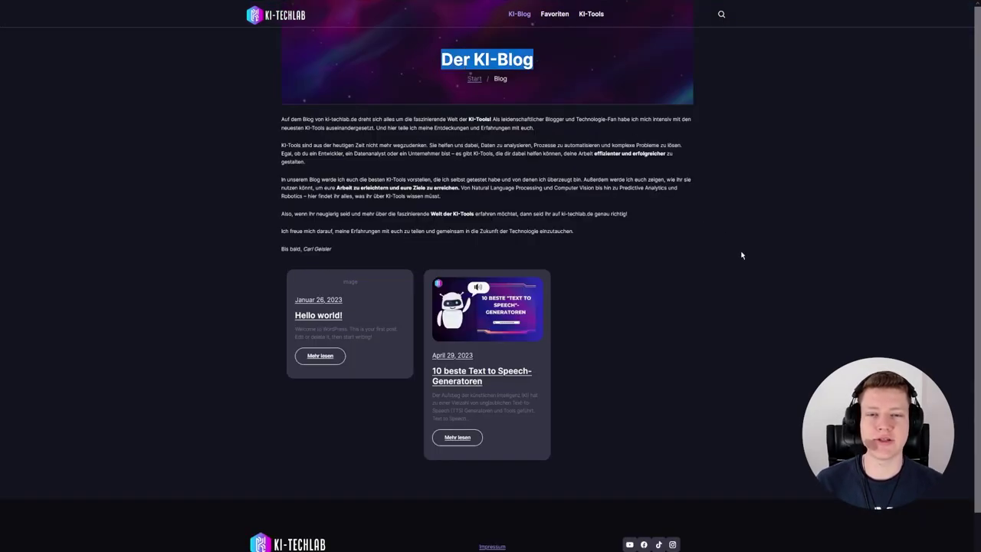
pyautogui.click(797, 311)
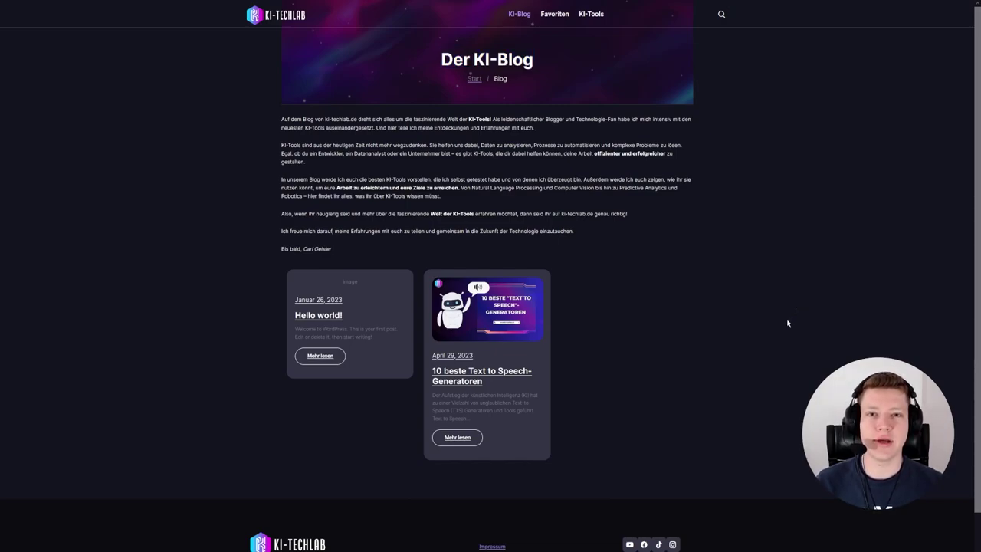